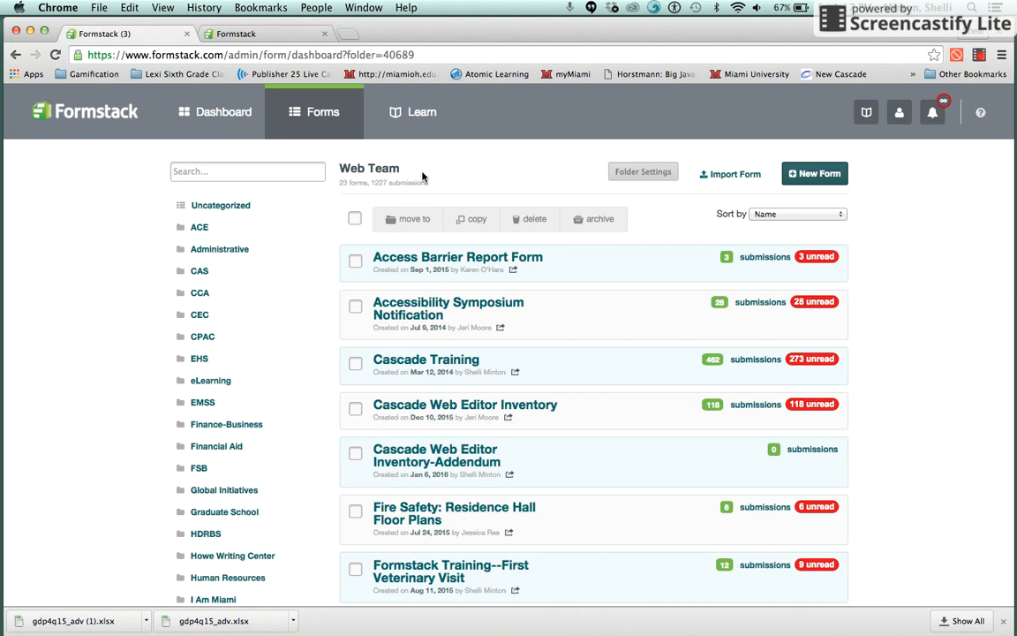
Create a new form and title it with the author's first name followed by "Practice".
{"action": "left_click", "coordinate": [821, 175]}
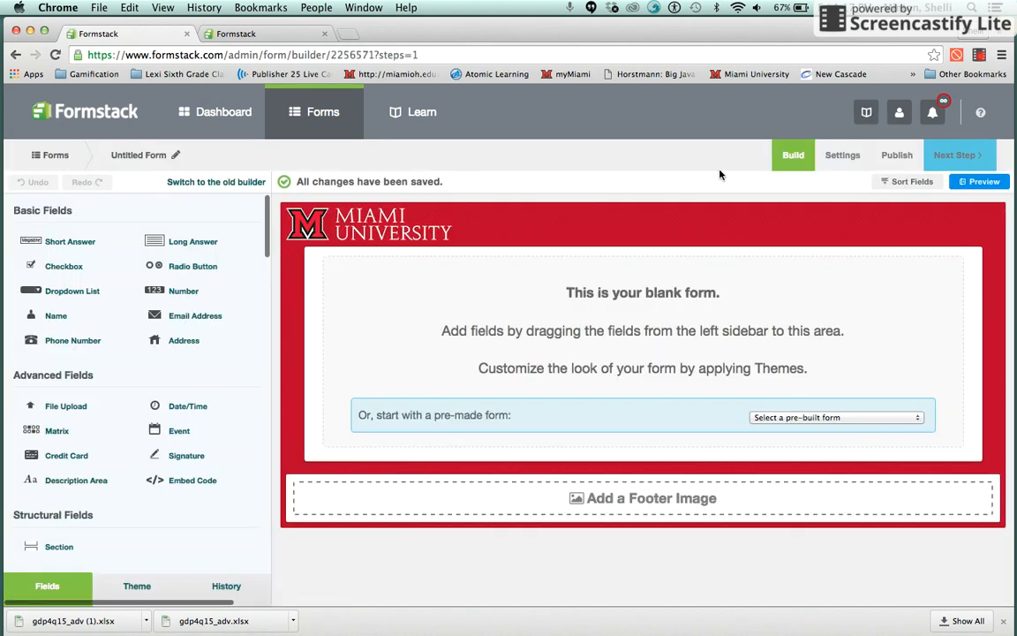
{"action": "left_click", "coordinate": [175, 157]}
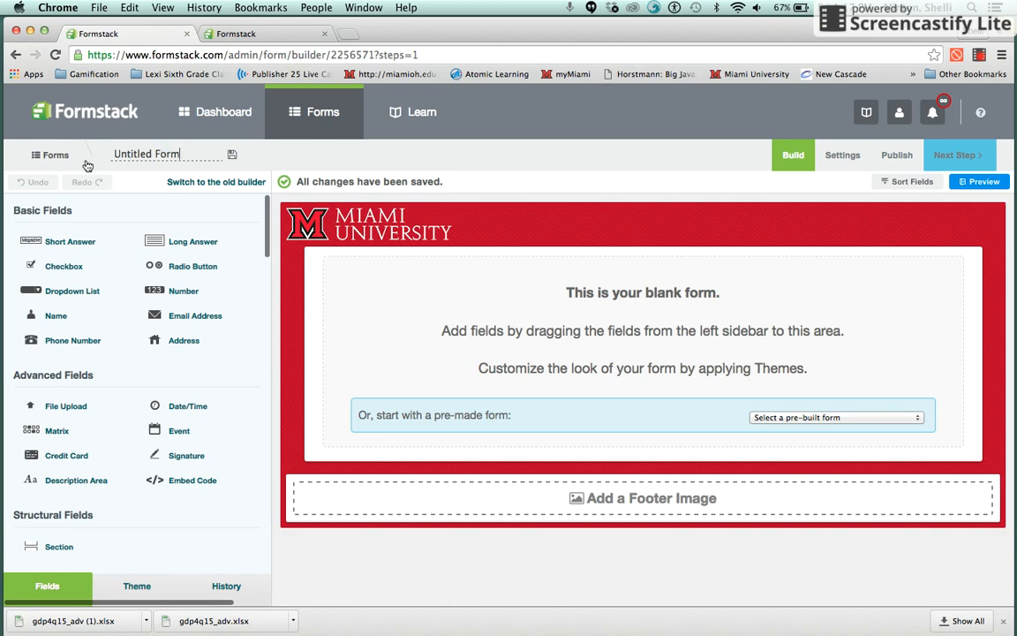
{"action": "key", "text": "BackSpace"}
{"action": "key", "text": "BackSpace"}
{"action": "key", "text": "BackSpace"}
{"action": "key", "text": "BackSpace"}
{"action": "key", "text": "BackSpace"}
{"action": "key", "text": "BackSpace"}
{"action": "key", "text": "BackSpace"}
{"action": "key", "text": "BackSpace"}
{"action": "key", "text": "BackSpace"}
{"action": "key", "text": "BackSpace"}
{"action": "key", "text": "BackSpace"}
{"action": "key", "text": "BackSpace"}
{"action": "key", "text": "BackSpace"}
{"action": "type", "text": "Shelli Practice"}
{"action": "left_click", "coordinate": [234, 157]}
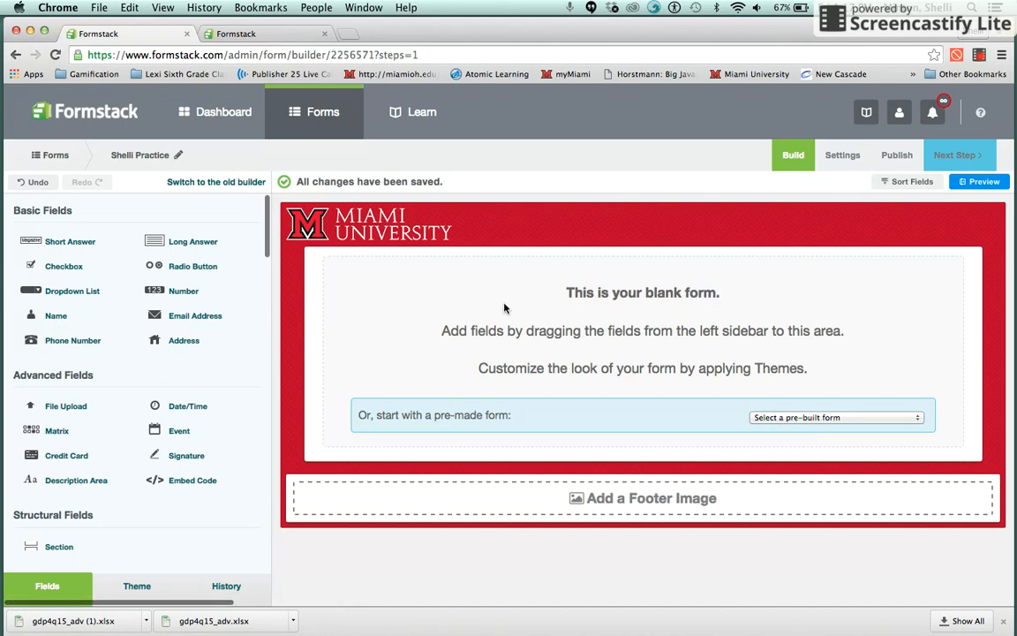
Look through the list of available pre-built forms.
{"action": "left_click", "coordinate": [913, 419]}
{"action": "scroll", "coordinate": [798, 465], "scroll_direction": "down", "scroll_amount": 5}
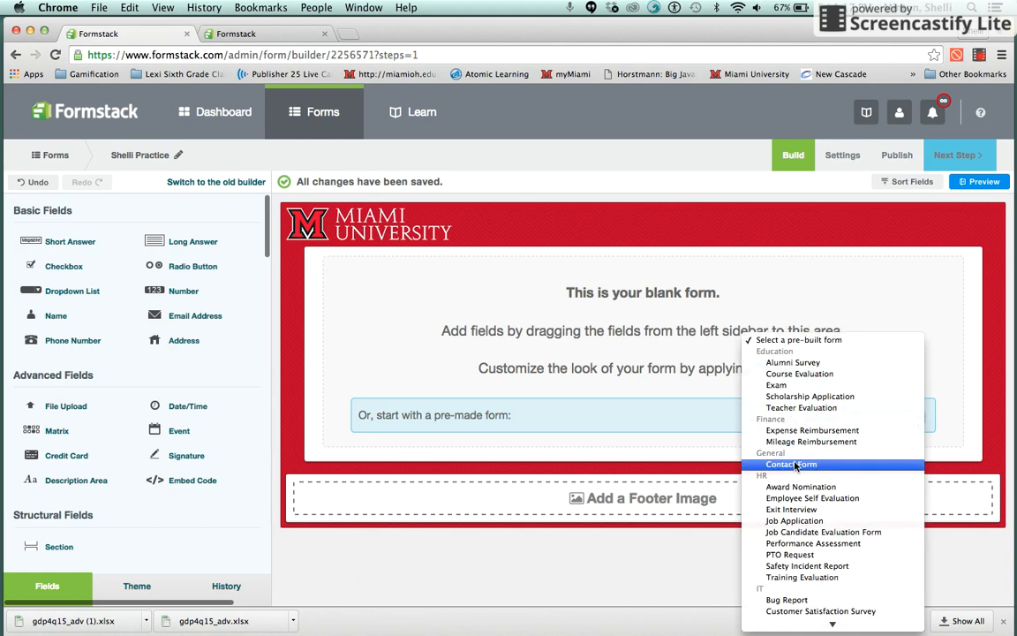
{"action": "scroll", "coordinate": [795, 465], "scroll_direction": "down", "scroll_amount": 5}
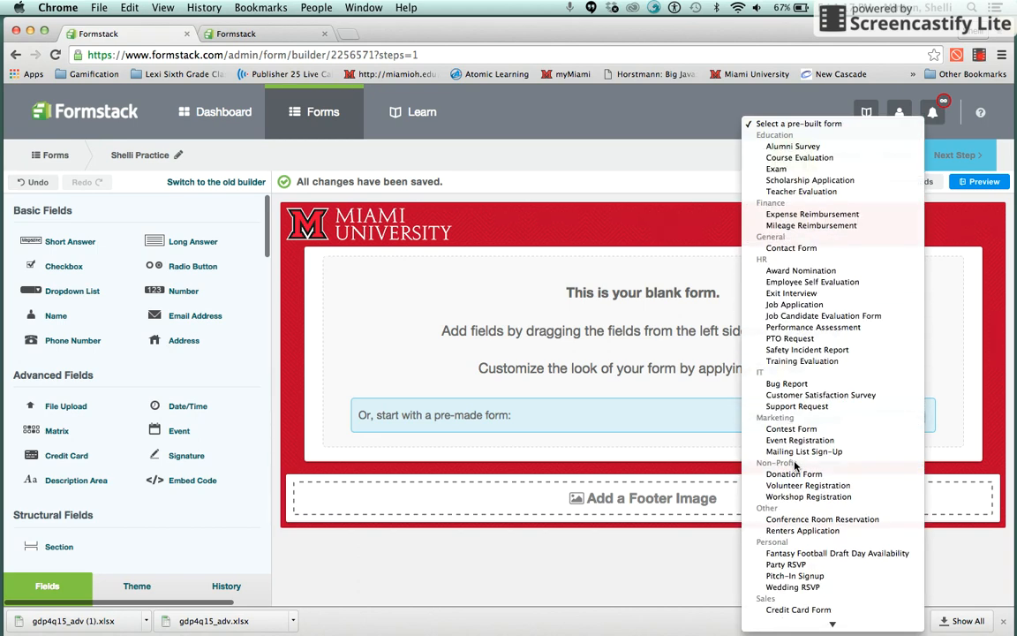
{"action": "left_click", "coordinate": [720, 356]}
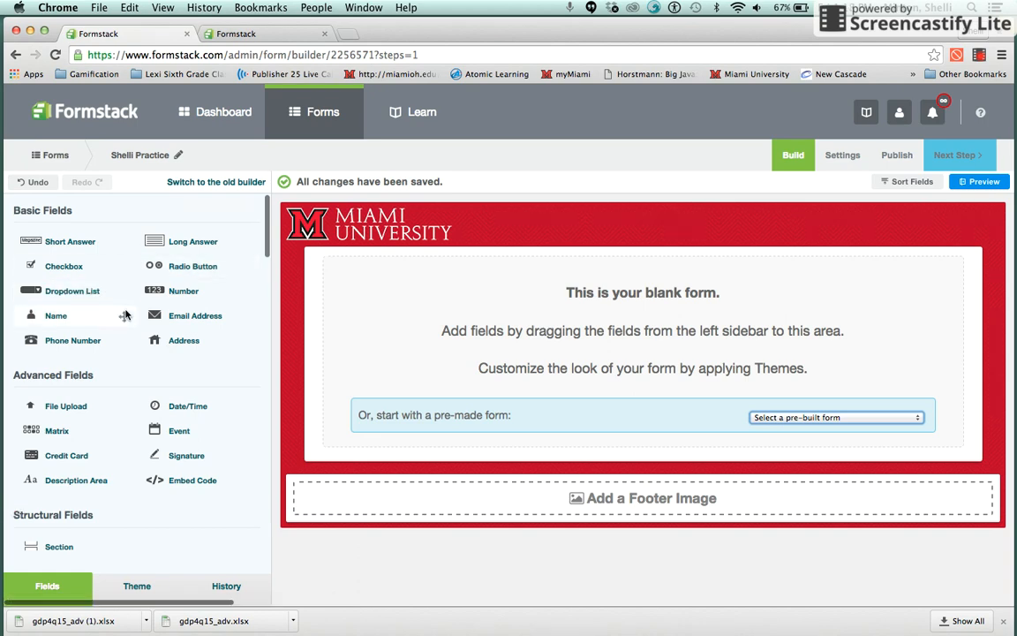
Add a blank section to the empty form and review its section settings.
{"action": "scroll", "coordinate": [200, 319], "scroll_direction": "down", "scroll_amount": 3}
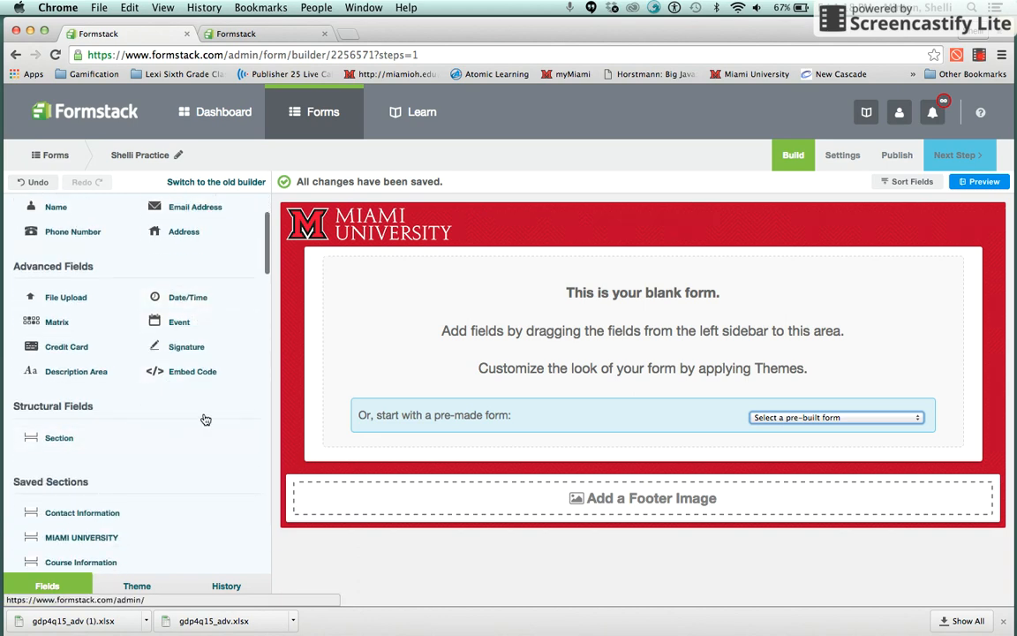
{"action": "left_click_drag", "start_coordinate": [243, 436], "coordinate": [636, 265]}
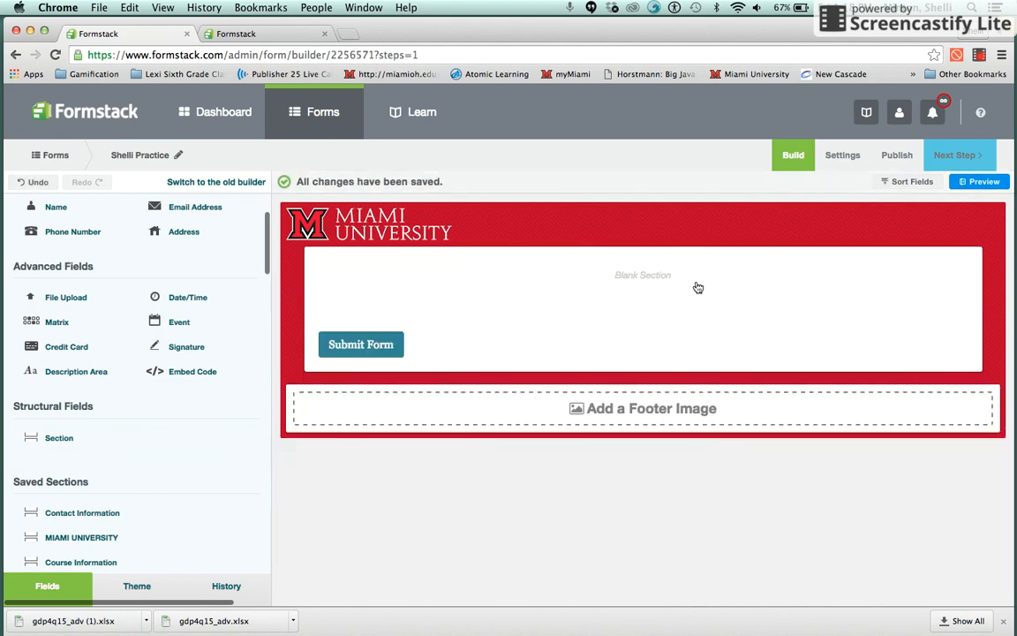
{"action": "left_click", "coordinate": [641, 280]}
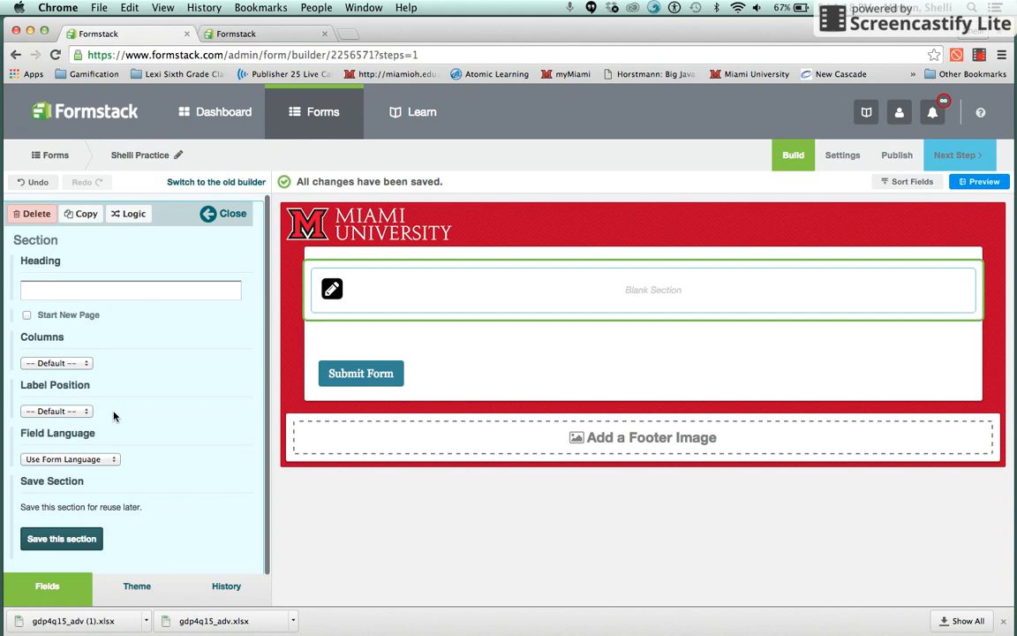
{"action": "left_click", "coordinate": [227, 215]}
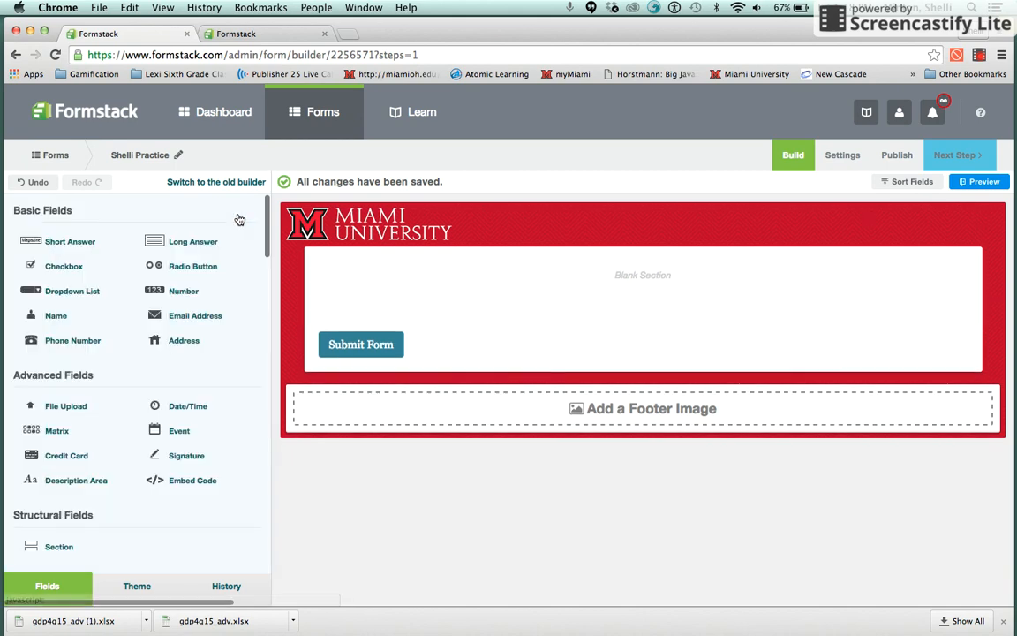
In the open Formstack Training form, give the blank section above Owner Name the heading "Owner Information" and content "Instructions go here.".
{"action": "left_click", "coordinate": [261, 37]}
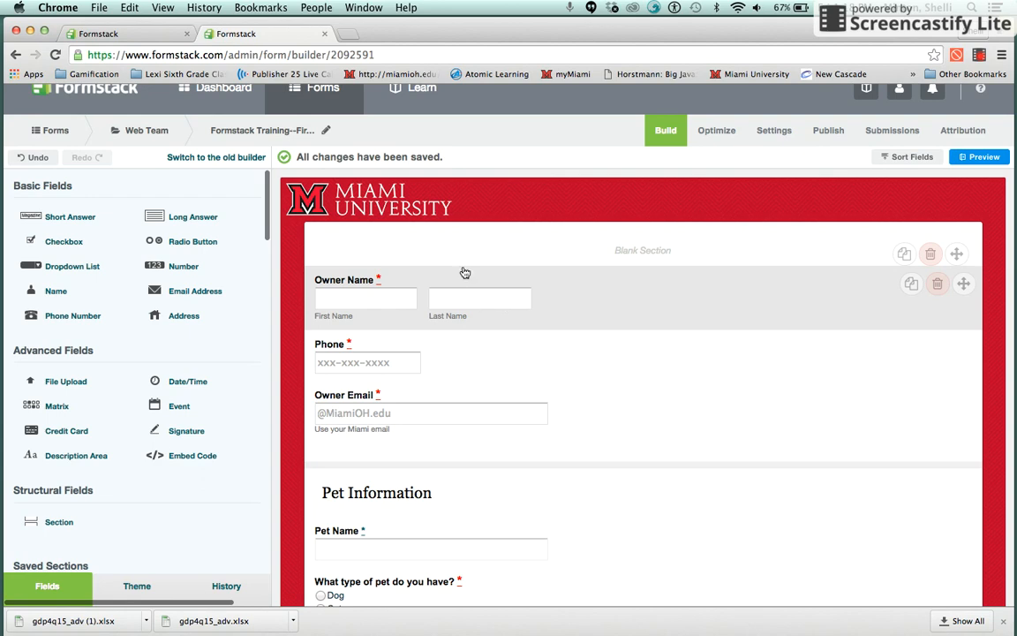
{"action": "left_click", "coordinate": [551, 249]}
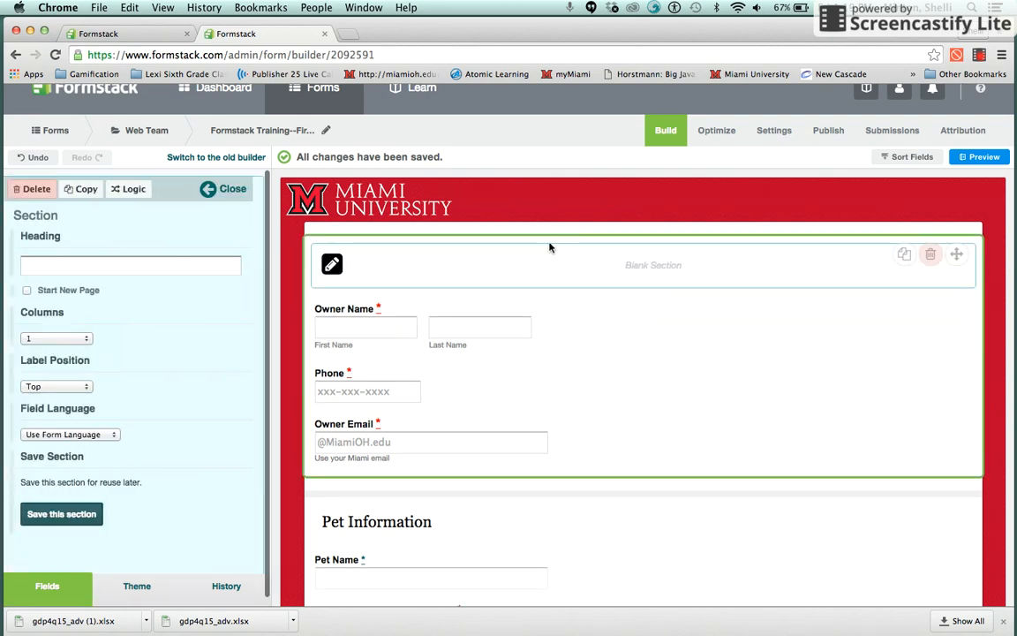
{"action": "left_click", "coordinate": [333, 266]}
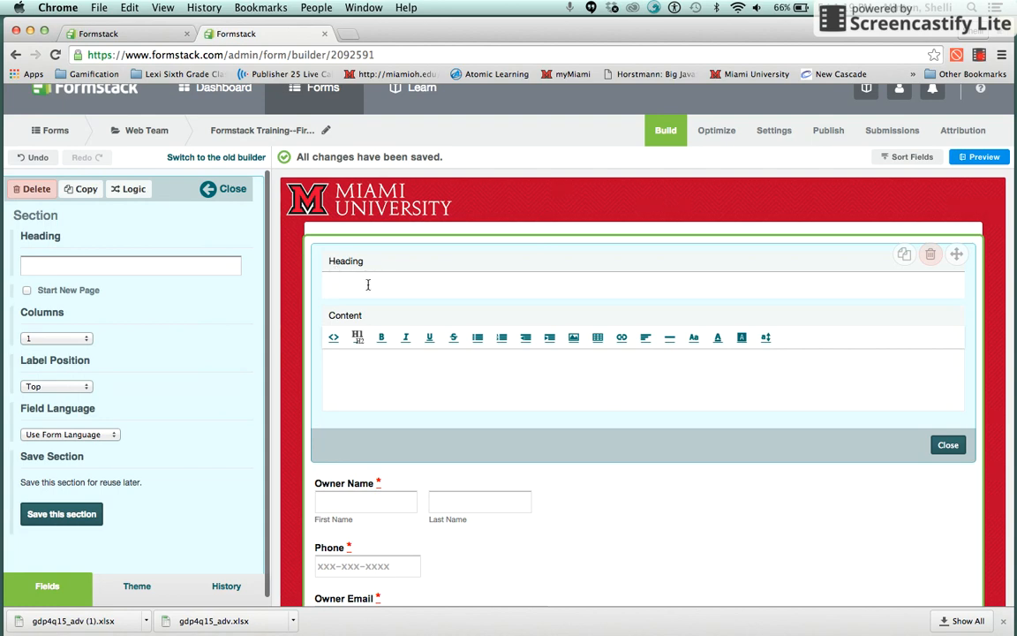
{"action": "type", "text": "Owner Information"}
{"action": "key", "text": "Tab"}
{"action": "type", "text": "Instructions go"}
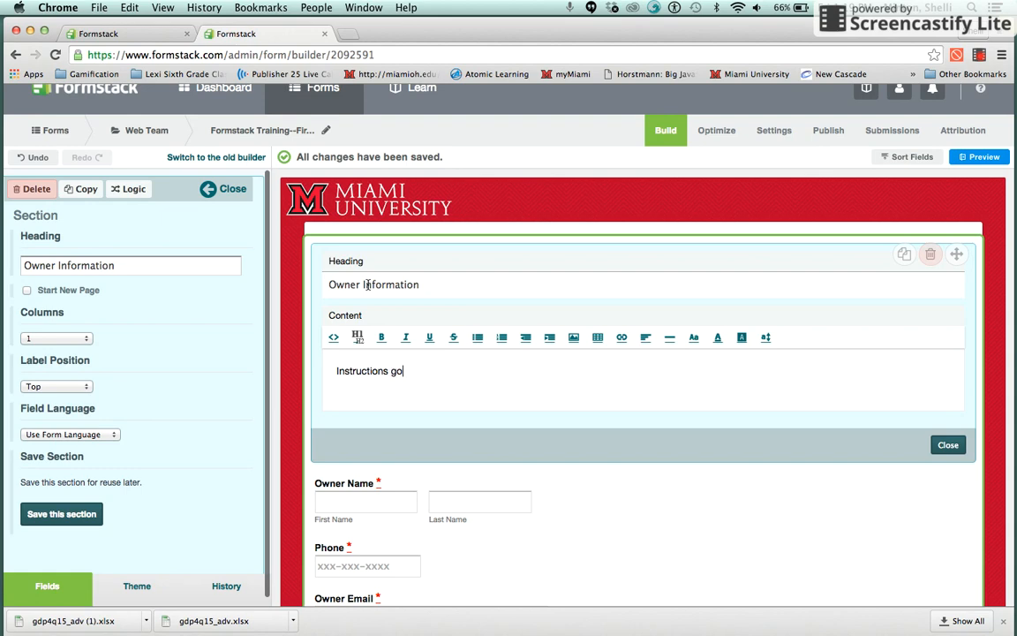
{"action": "type", "text": " here."}
{"action": "left_click", "coordinate": [946, 447]}
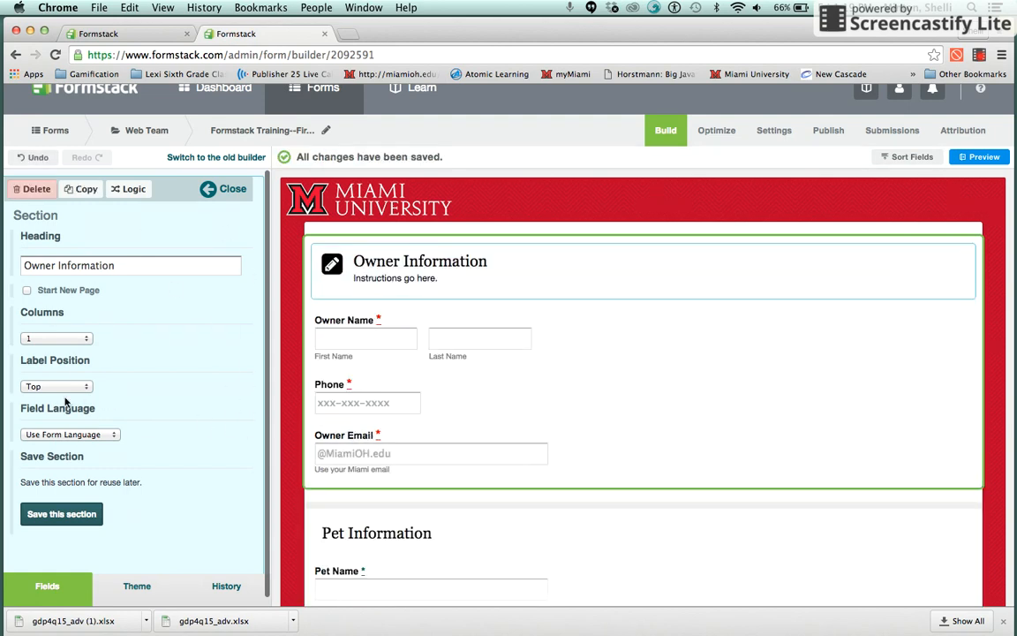
Set the Owner Information section to 2 columns with the label position Left.
{"action": "left_click", "coordinate": [64, 339]}
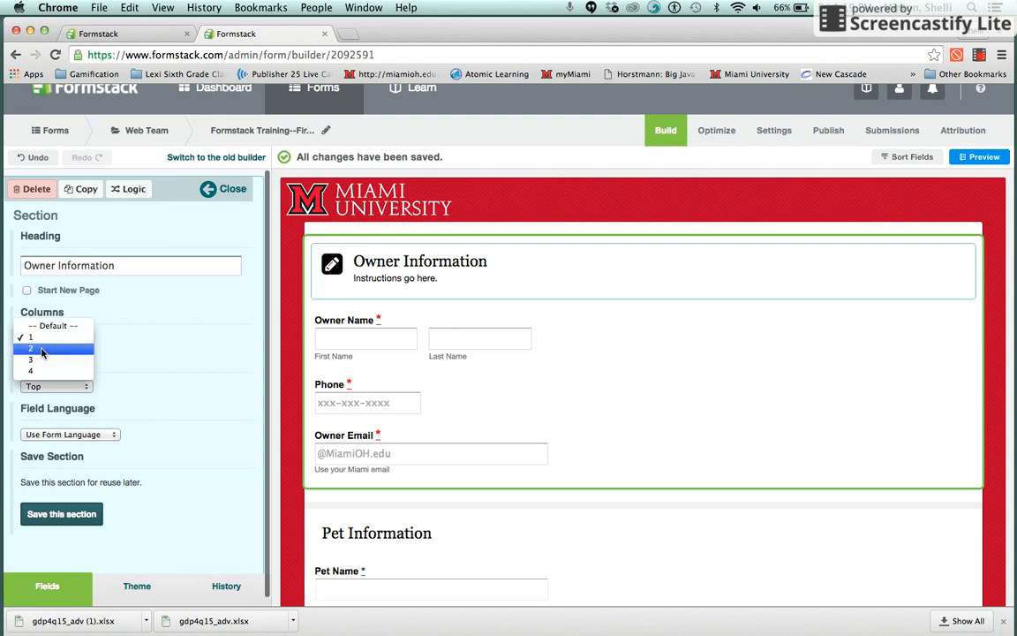
{"action": "left_click", "coordinate": [42, 350]}
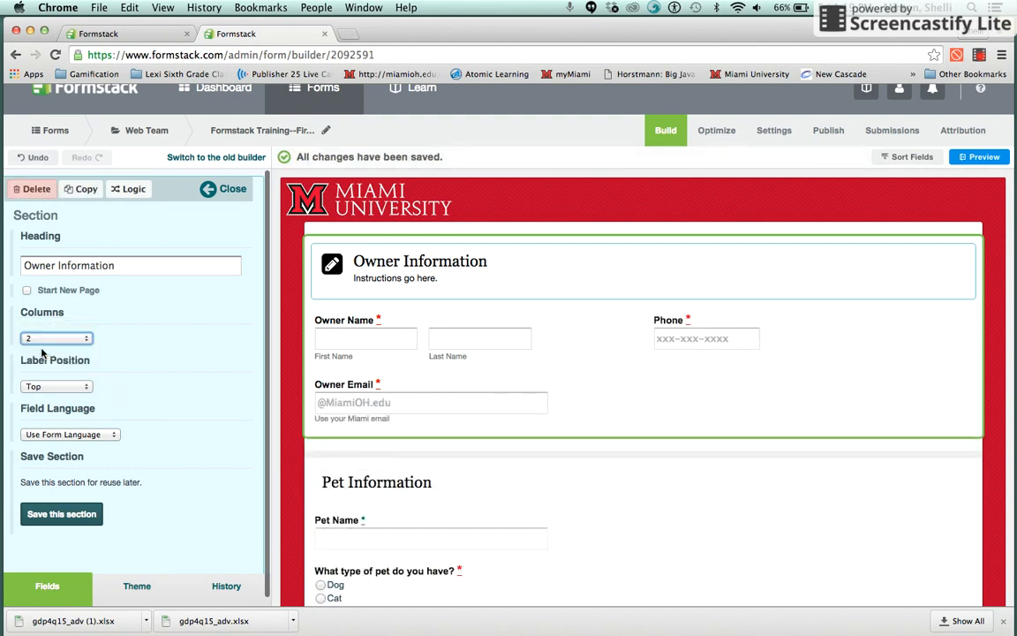
{"action": "left_click", "coordinate": [67, 394]}
{"action": "left_click", "coordinate": [43, 397]}
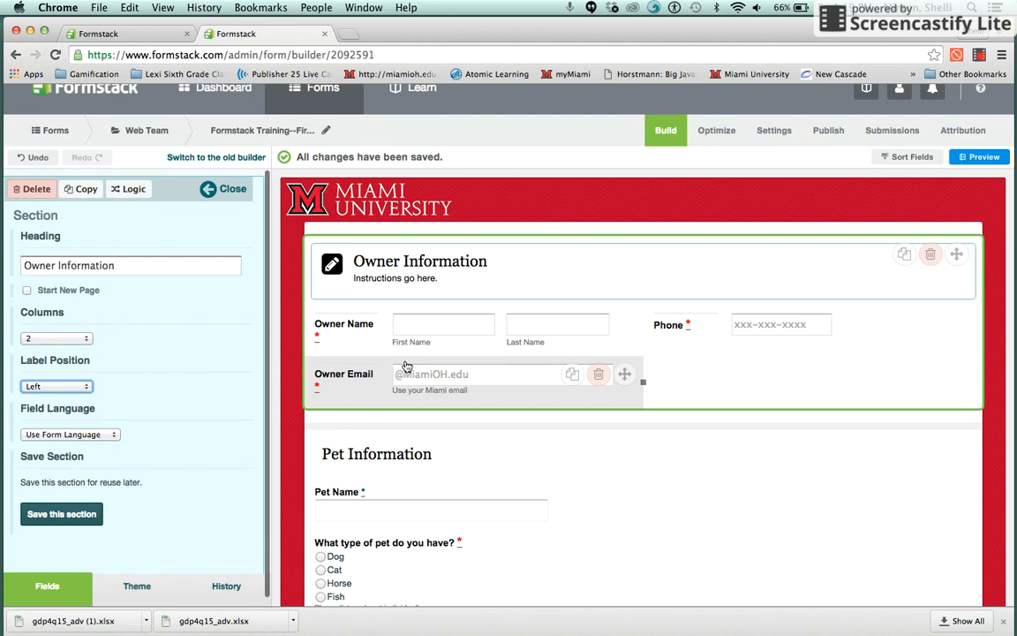
{"action": "left_click", "coordinate": [230, 196]}
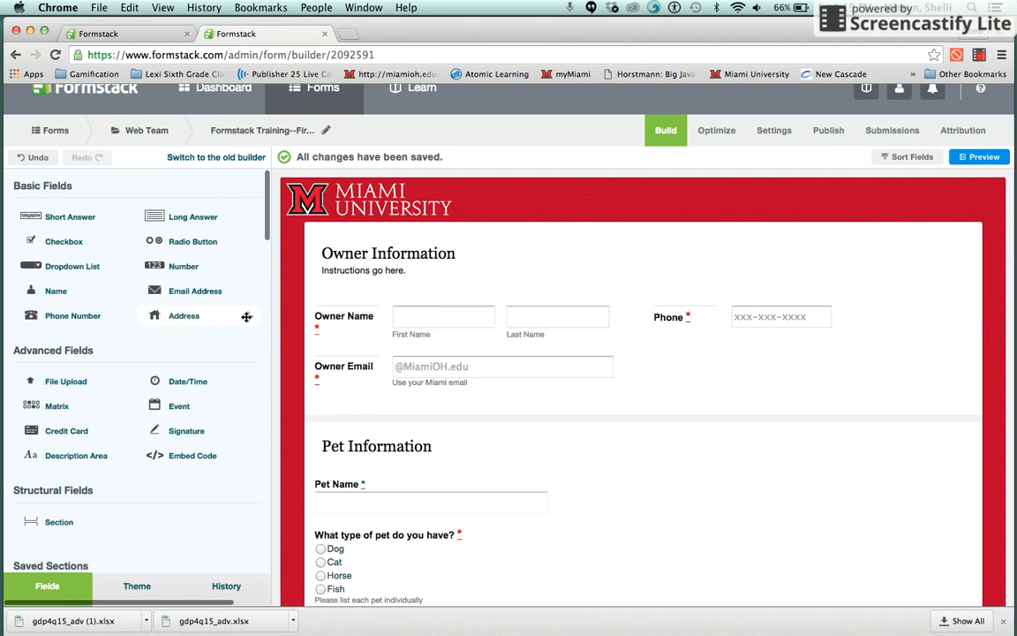
Add an Address field beside Owner Email, below Phone, and label it "Owner Address".
{"action": "left_click_drag", "start_coordinate": [267, 330], "coordinate": [751, 409]}
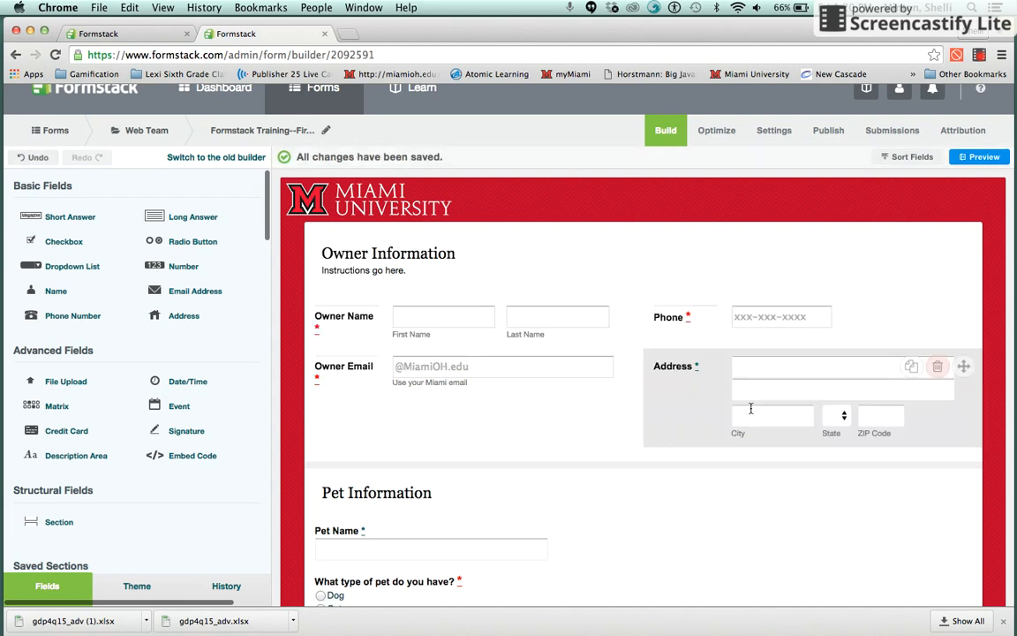
{"action": "left_click", "coordinate": [680, 372]}
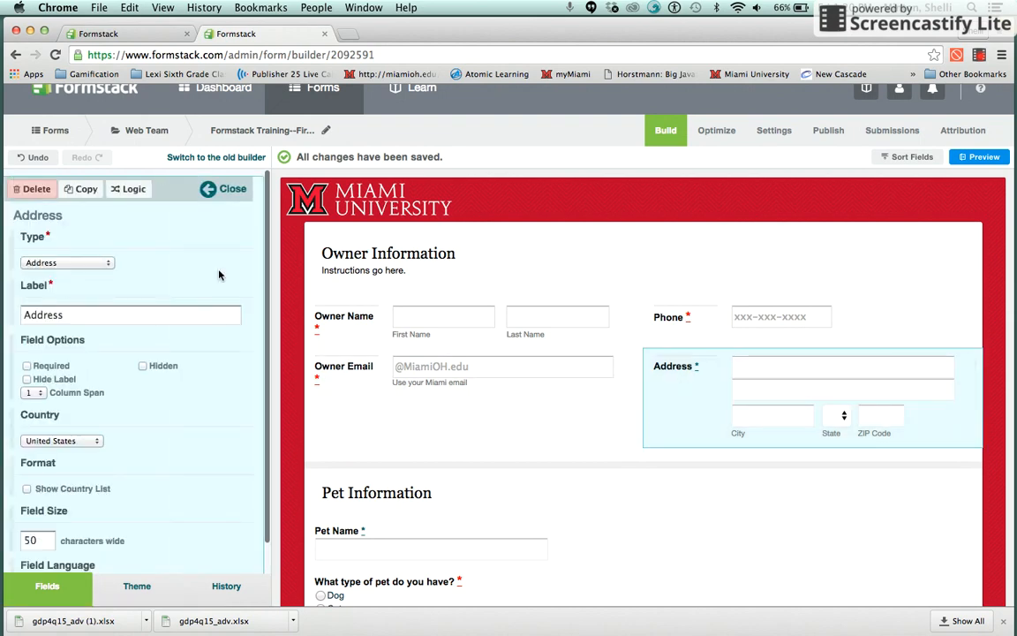
{"action": "left_click", "coordinate": [24, 315]}
{"action": "type", "text": "Owner"}
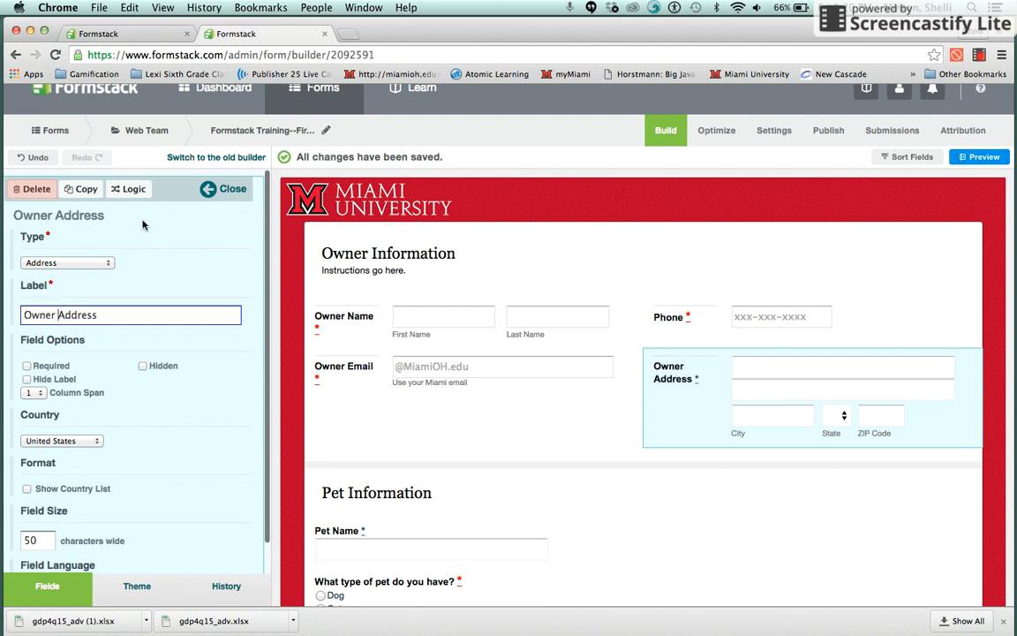
{"action": "left_click", "coordinate": [227, 187]}
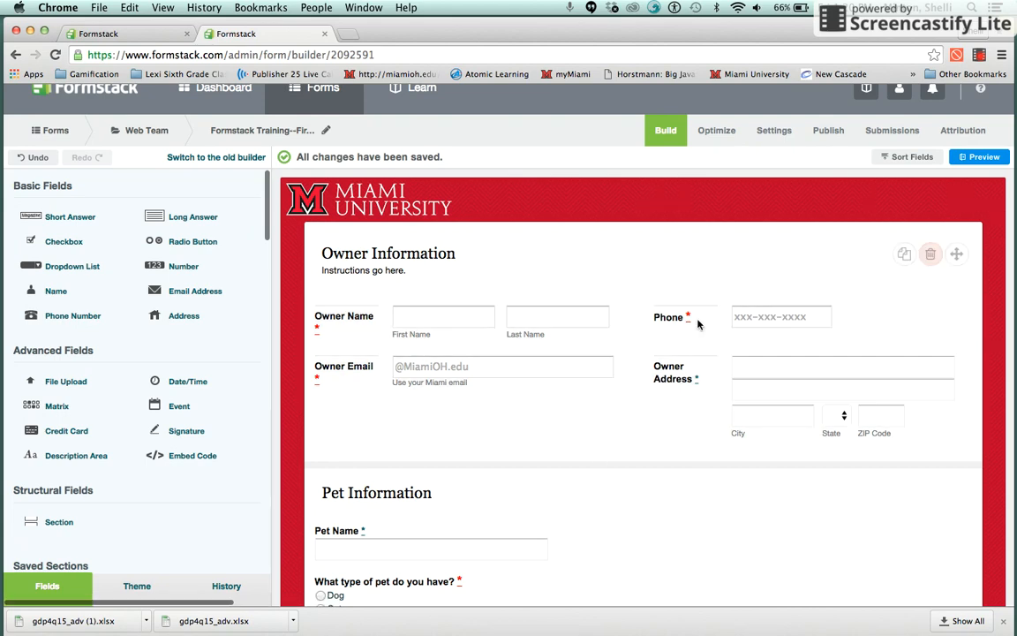
Set the Owner Information section's layout to 1 column.
{"action": "left_click", "coordinate": [541, 254]}
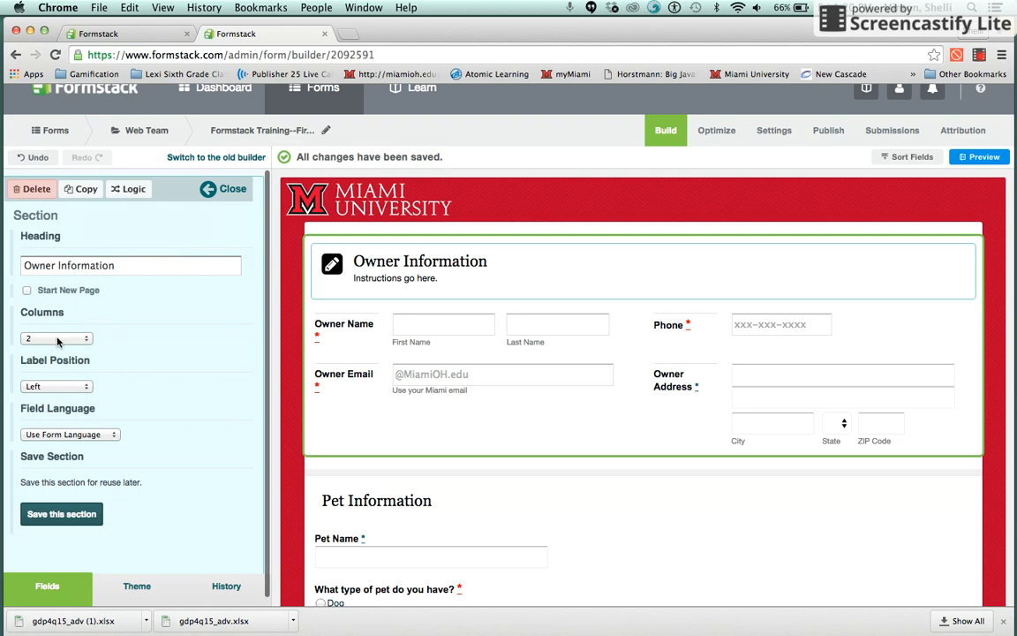
{"action": "left_click", "coordinate": [51, 338]}
{"action": "left_click", "coordinate": [38, 327]}
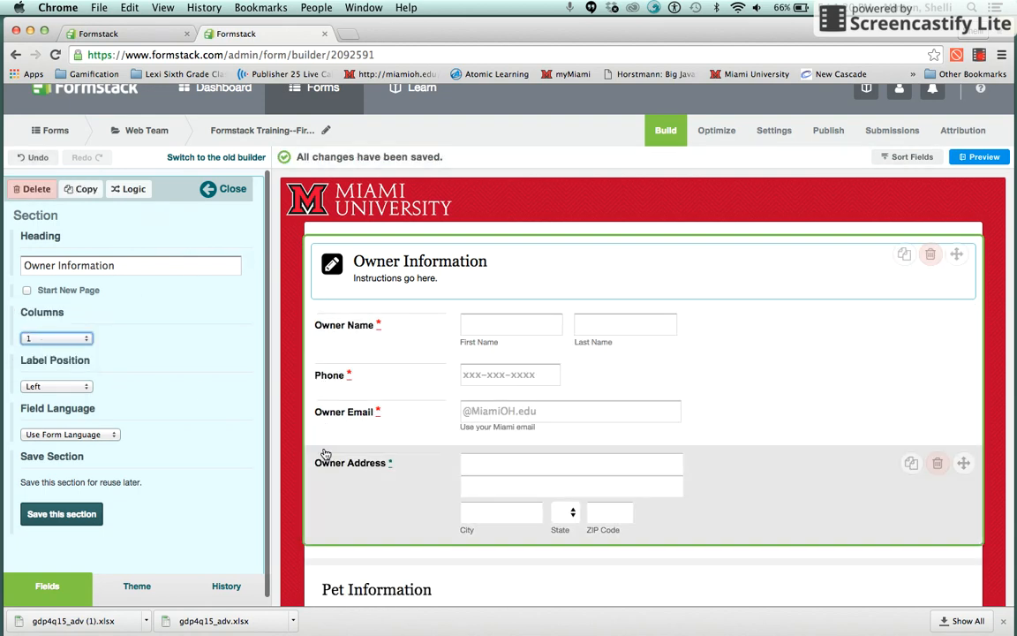
{"action": "left_click", "coordinate": [233, 191]}
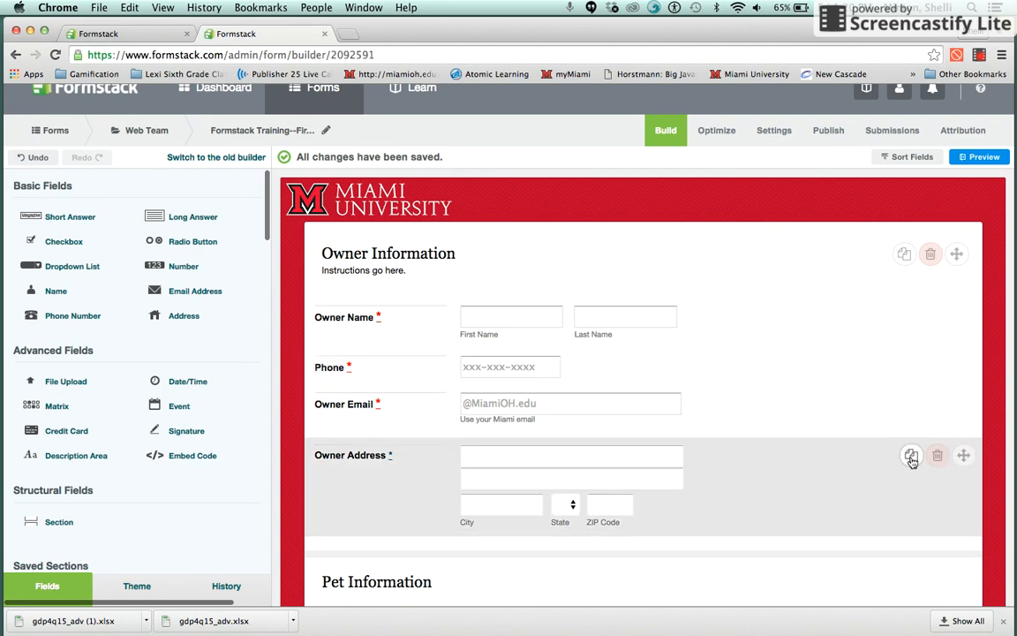
Duplicate the Owner Address field and permanently delete the copy.
{"action": "left_click", "coordinate": [911, 456]}
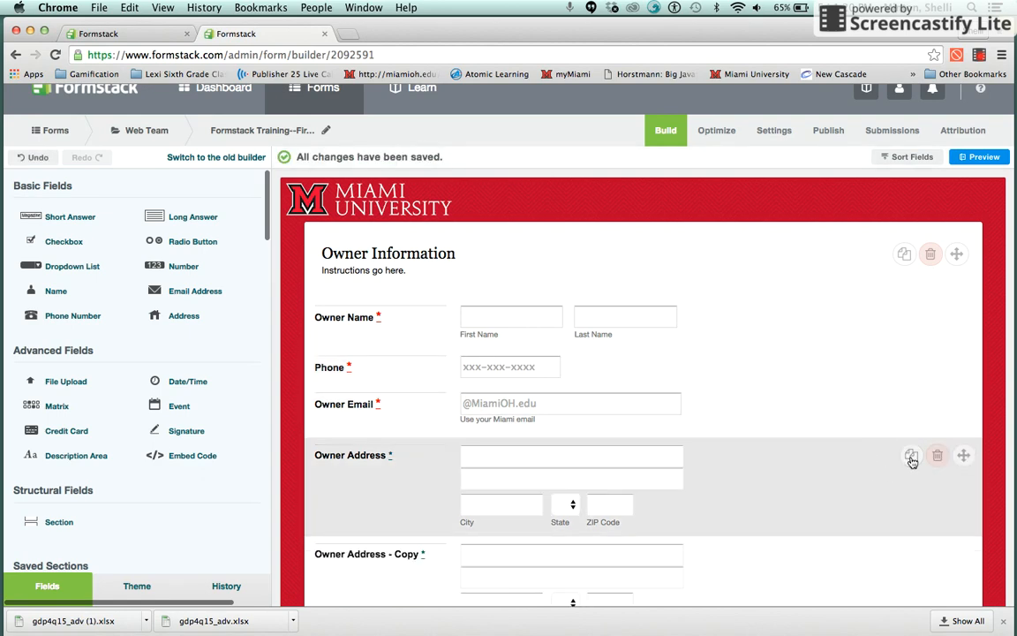
{"action": "scroll", "coordinate": [837, 439], "scroll_direction": "down", "scroll_amount": 2}
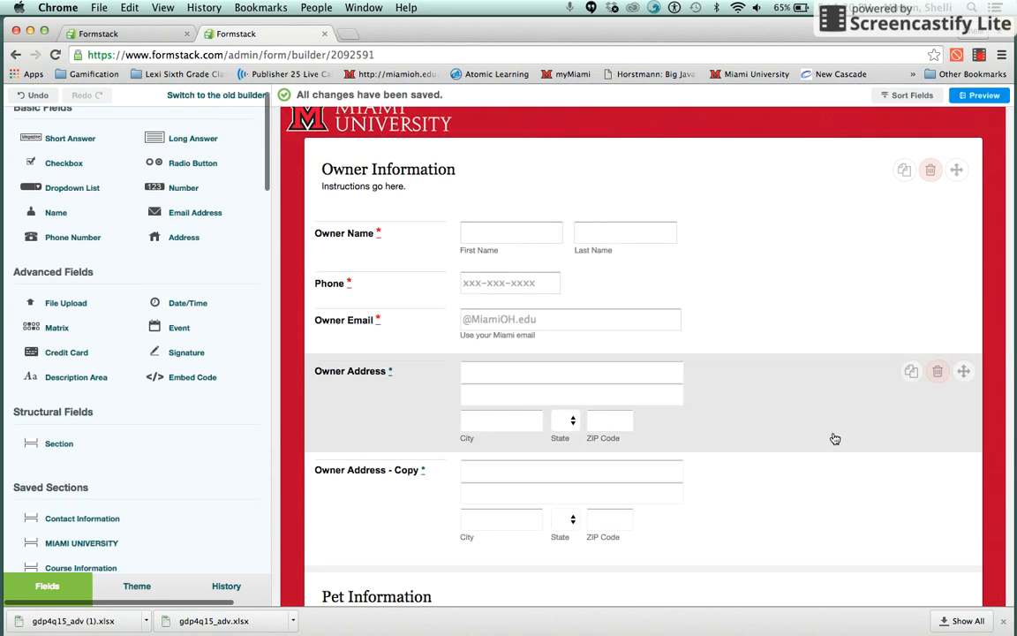
{"action": "scroll", "coordinate": [835, 438], "scroll_direction": "down", "scroll_amount": 2}
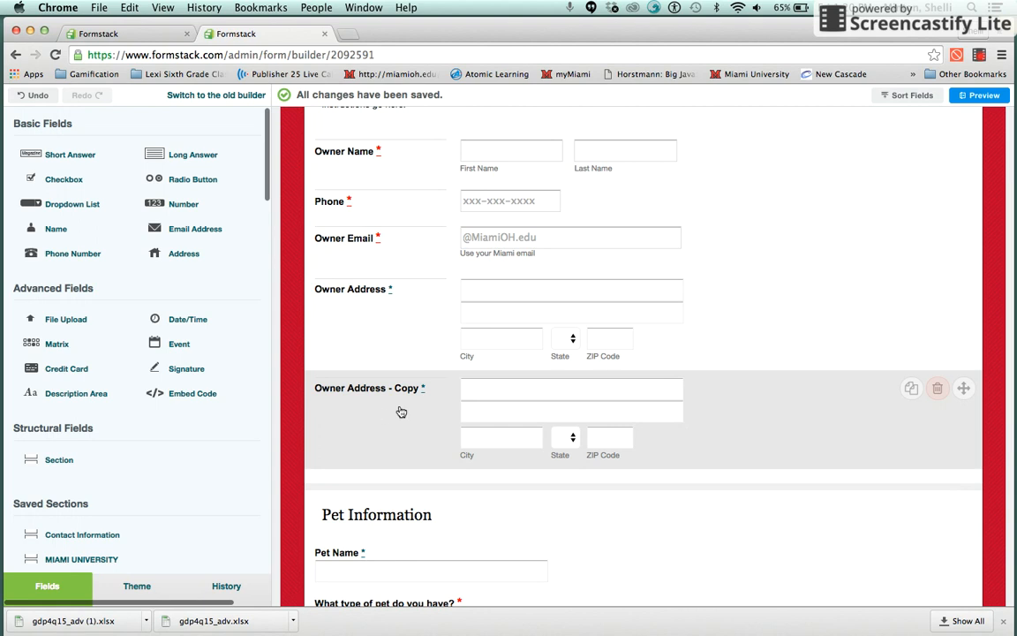
{"action": "left_click", "coordinate": [940, 389]}
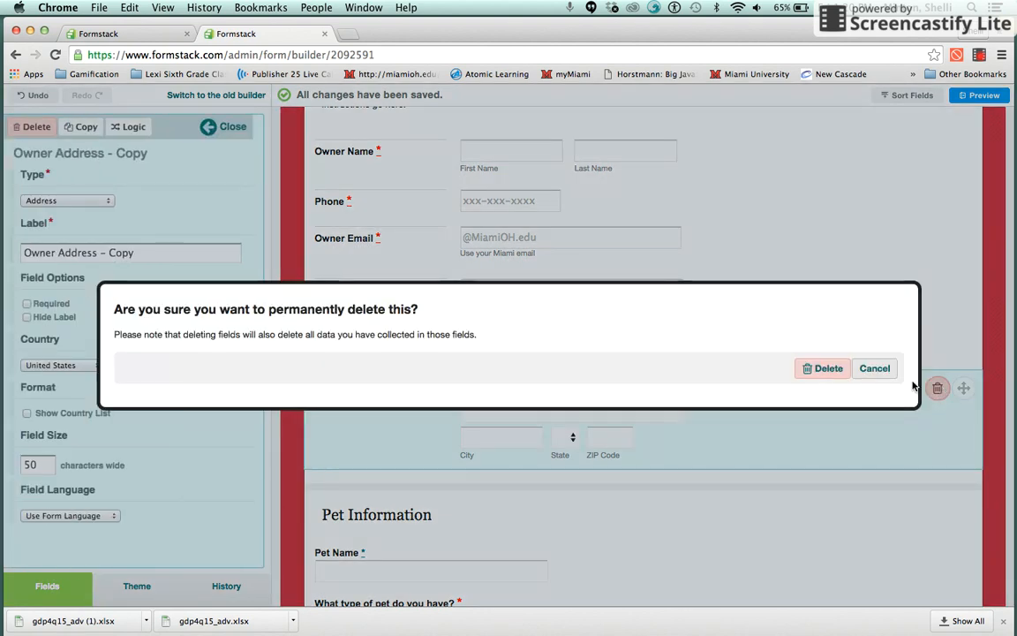
{"action": "left_click", "coordinate": [820, 368]}
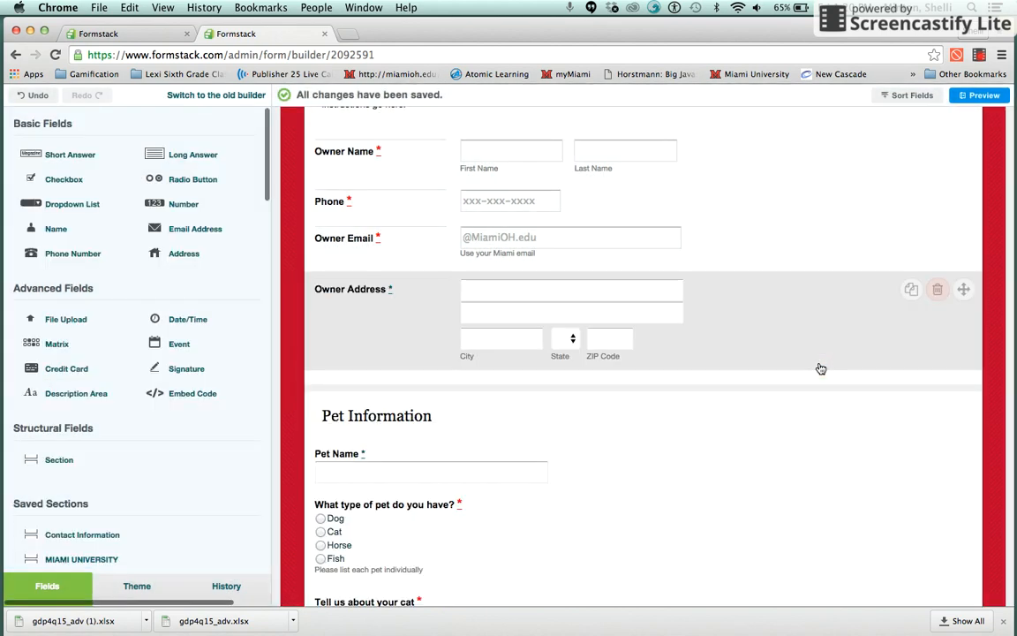
Move the Phone field below Owner Address, to the end of the Owner Information section.
{"action": "scroll", "coordinate": [820, 368], "scroll_direction": "up", "scroll_amount": 1}
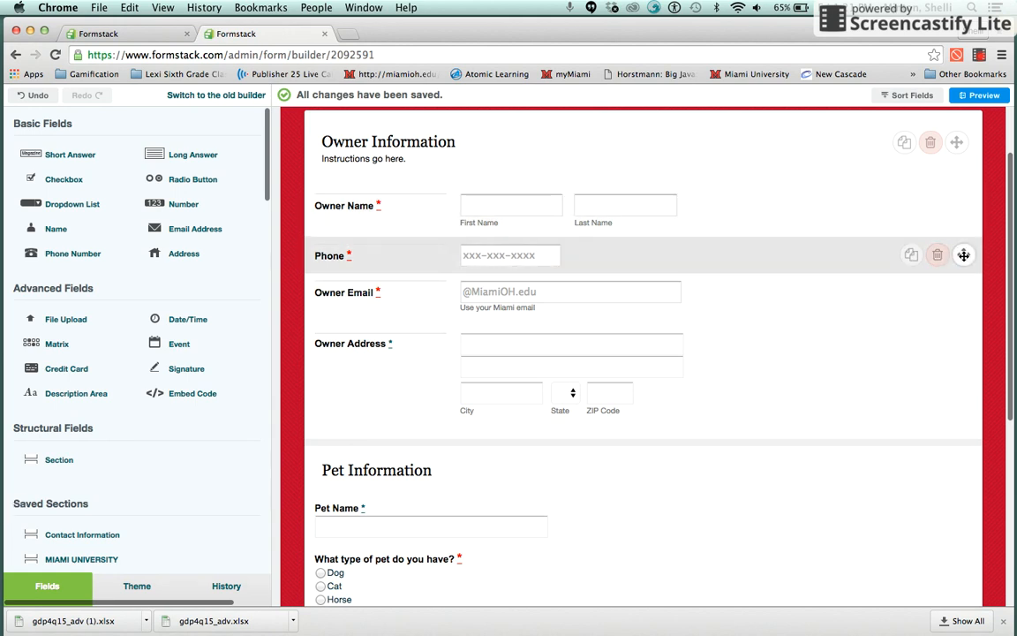
{"action": "left_click_drag", "start_coordinate": [963, 255], "coordinate": [963, 464]}
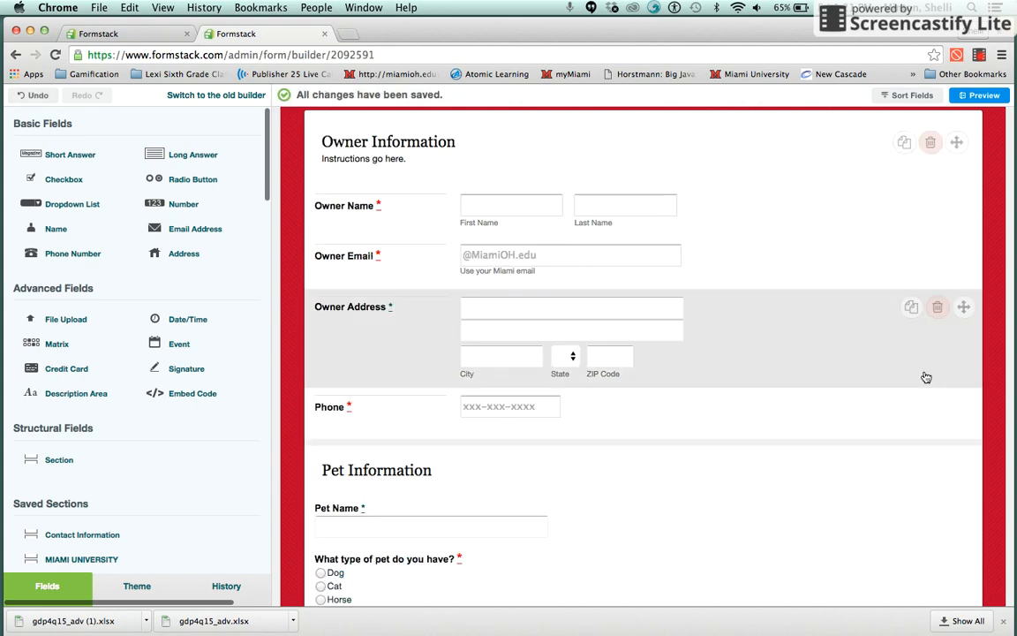
{"action": "scroll", "coordinate": [743, 360], "scroll_direction": "up", "scroll_amount": 1}
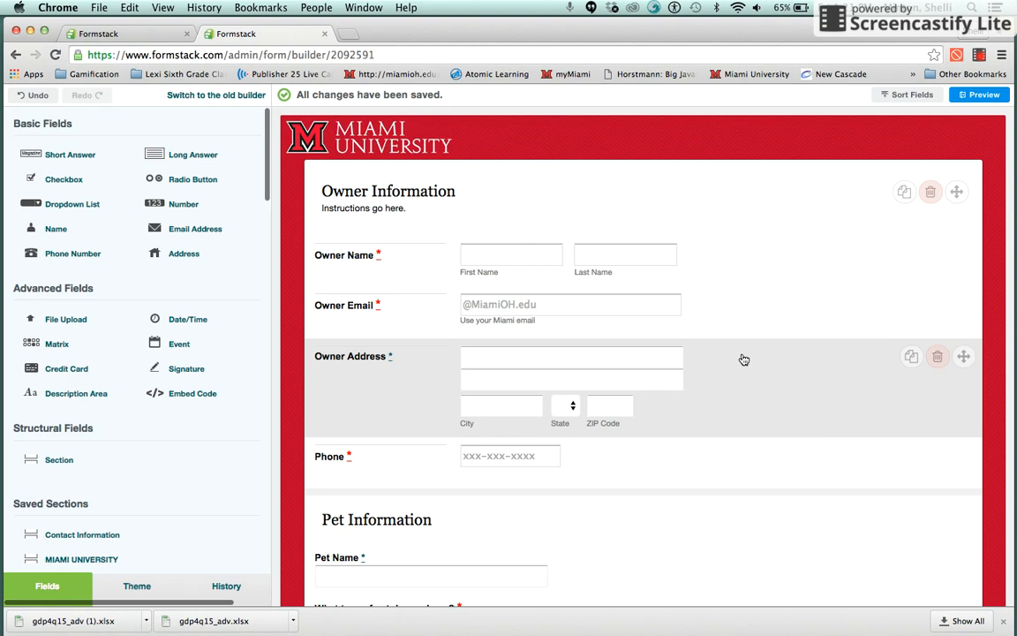
{"action": "scroll", "coordinate": [743, 360], "scroll_direction": "up", "scroll_amount": 2}
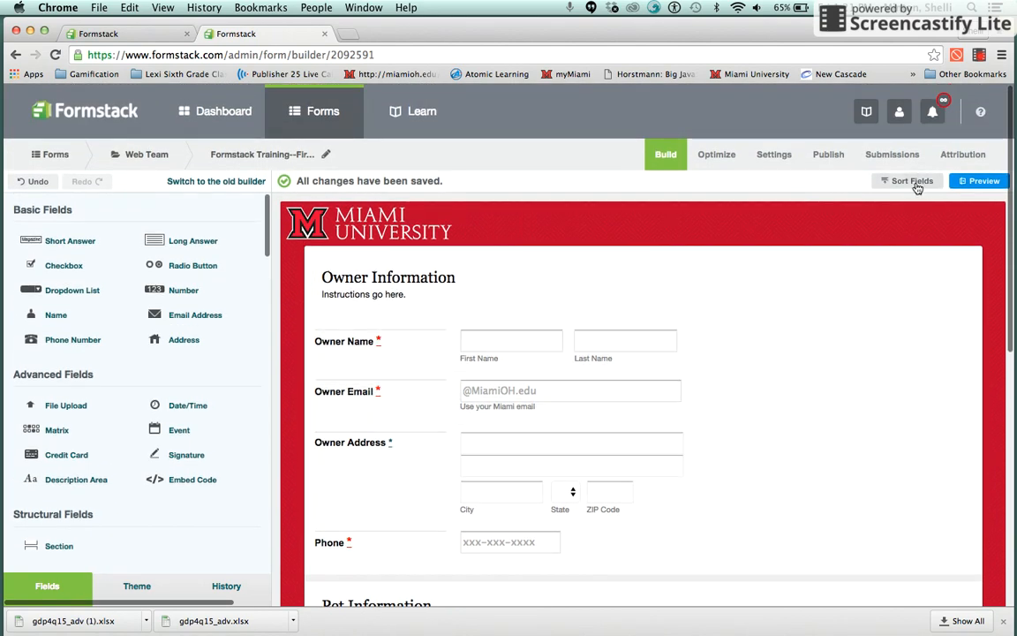
Open form sorting and move Owner Name below Owner Email in the Owner Information section.
{"action": "left_click", "coordinate": [914, 183]}
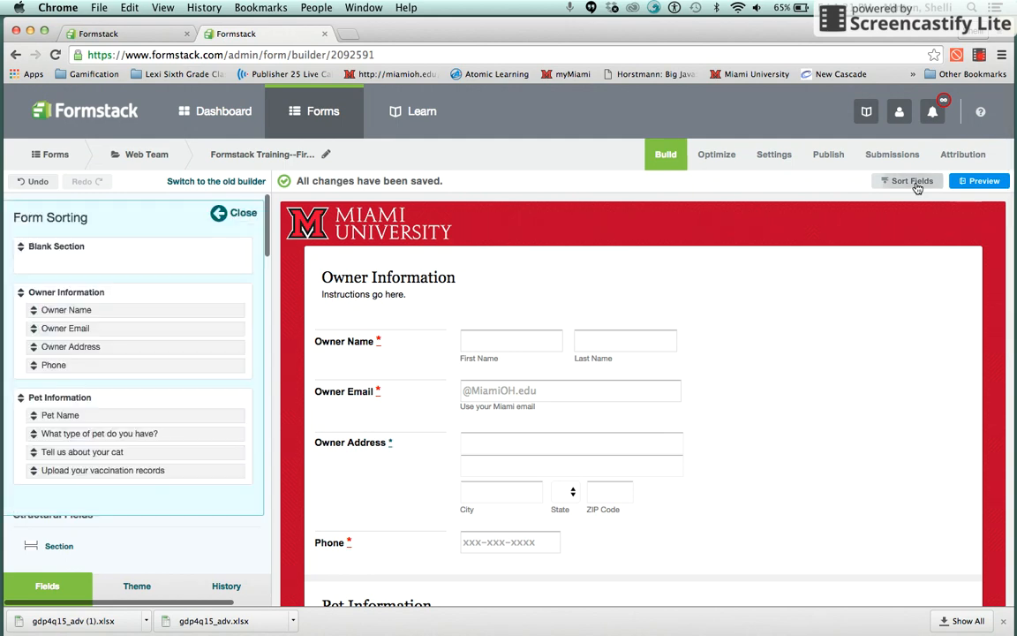
{"action": "mouse_move", "coordinate": [115, 309]}
{"action": "left_mouse_down"}
{"action": "mouse_move", "coordinate": [114, 336]}
{"action": "mouse_move", "coordinate": [119, 315]}
{"action": "left_mouse_up"}
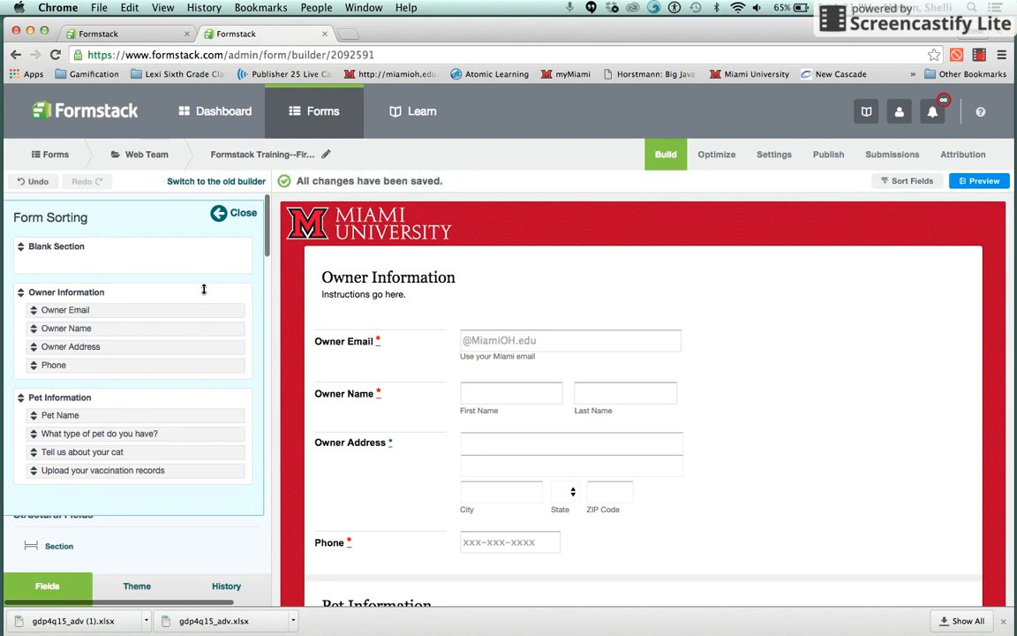
Move the Owner Information section below Pet Information, return it above Pet Information, and close form sorting.
{"action": "left_click_drag", "start_coordinate": [203, 291], "coordinate": [203, 407]}
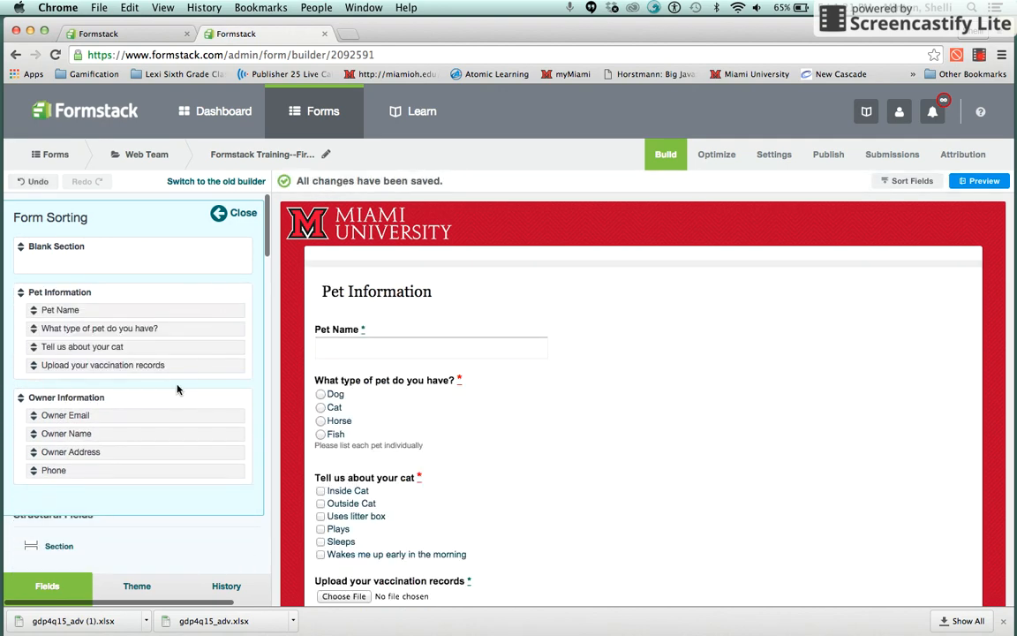
{"action": "left_click_drag", "start_coordinate": [176, 398], "coordinate": [200, 285]}
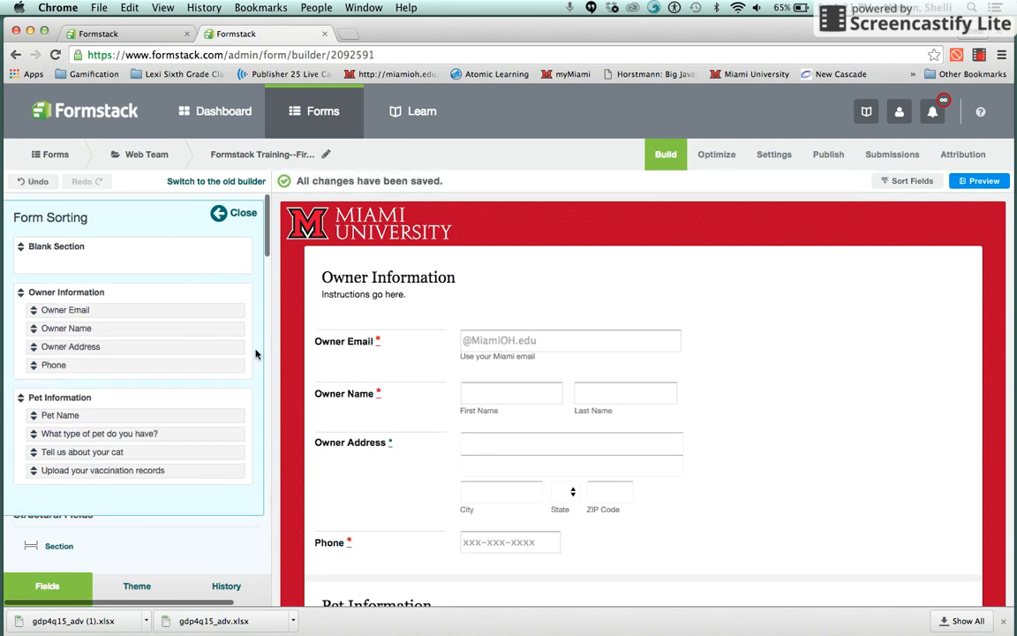
{"action": "left_click", "coordinate": [242, 214]}
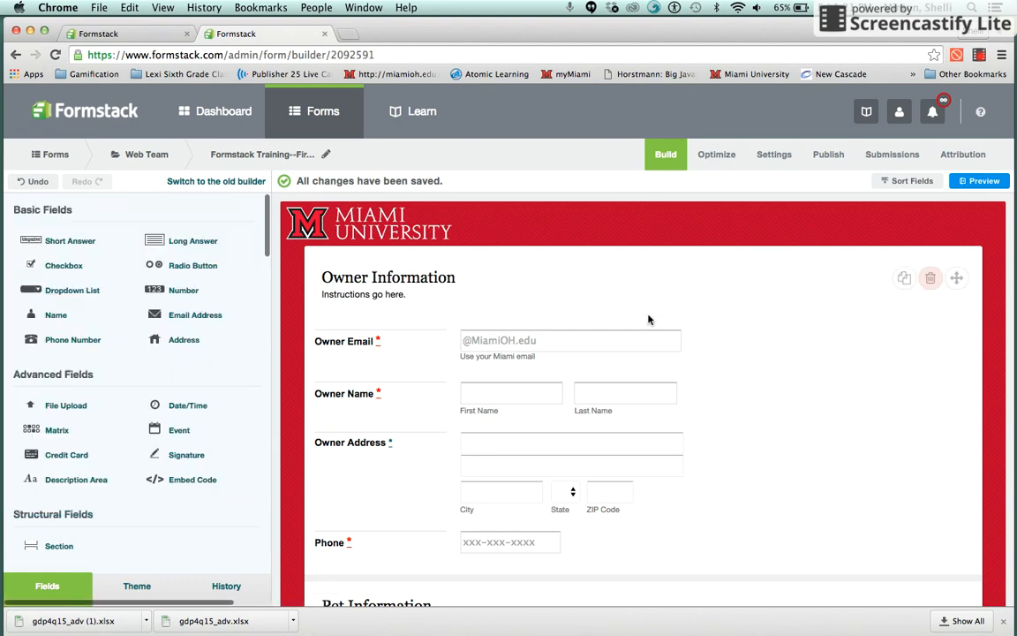
Preview the form to check the order of its sections and fields, and compare it with the layout in the form builder.
{"action": "left_click", "coordinate": [972, 183]}
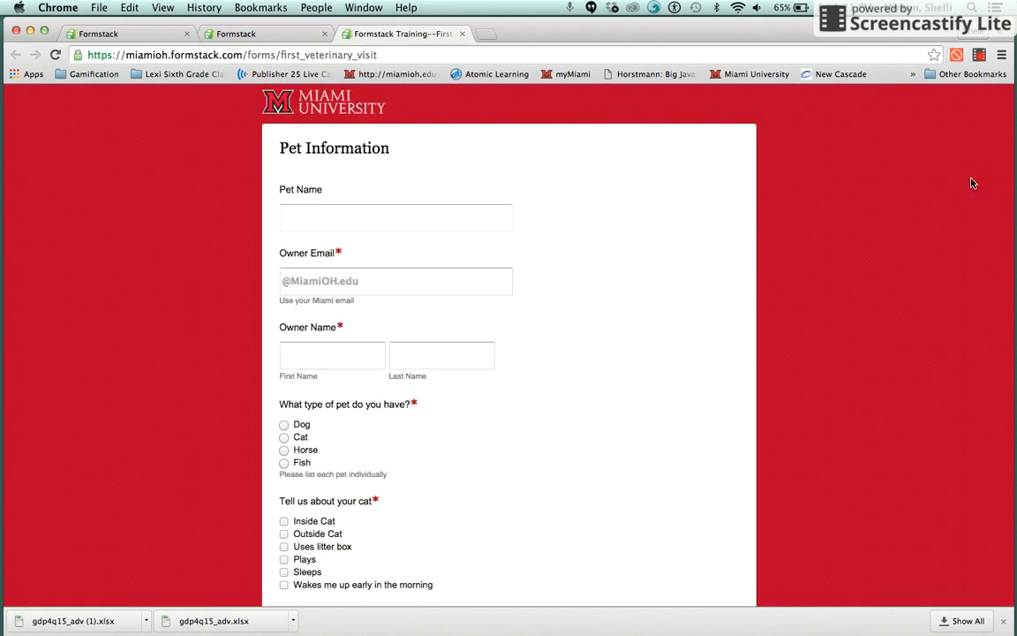
{"action": "scroll", "coordinate": [460, 428], "scroll_direction": "down", "scroll_amount": 10}
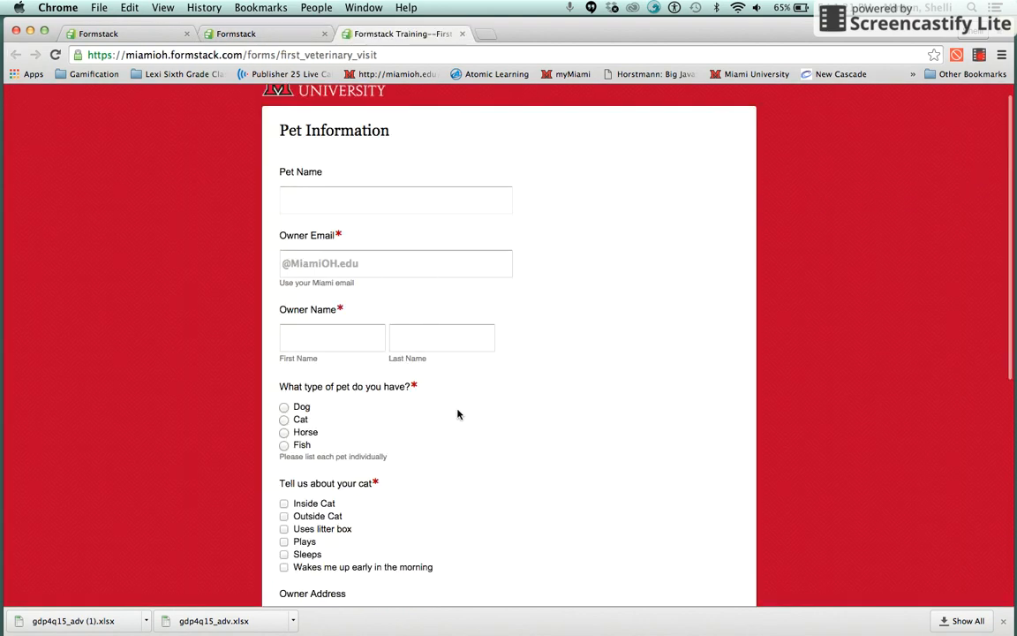
{"action": "scroll", "coordinate": [457, 414], "scroll_direction": "up", "scroll_amount": 10}
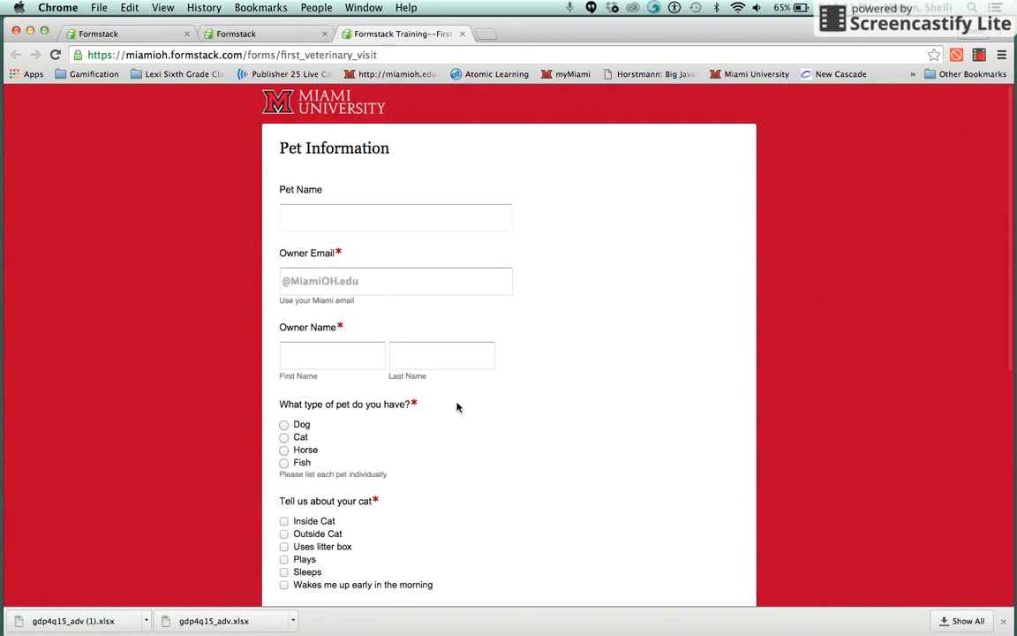
{"action": "left_click", "coordinate": [279, 35]}
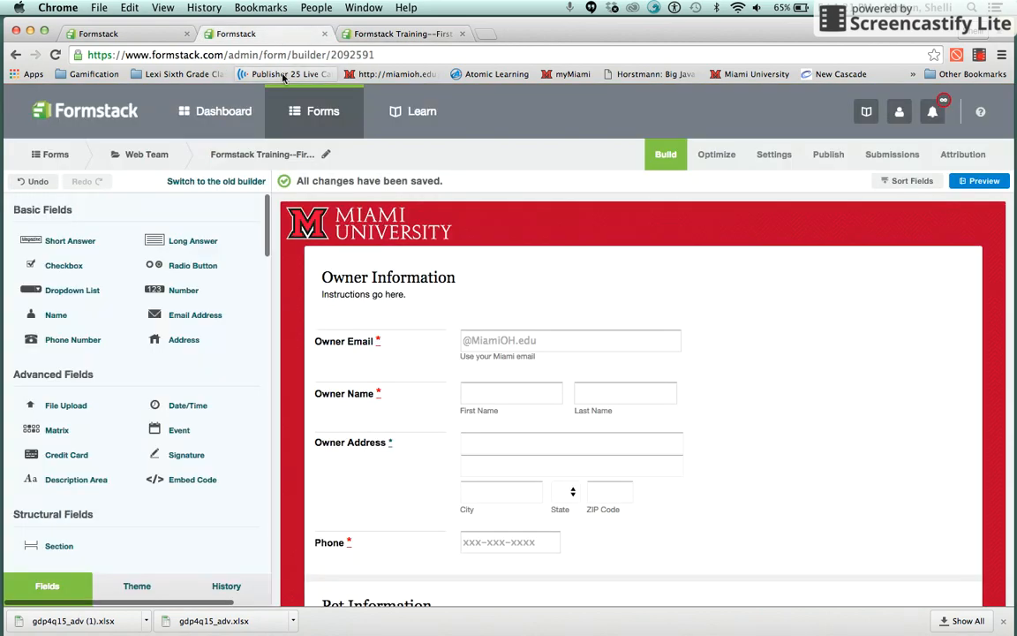
{"action": "scroll", "coordinate": [548, 298], "scroll_direction": "down", "scroll_amount": 1}
{"action": "scroll", "coordinate": [548, 298], "scroll_direction": "down", "scroll_amount": 3}
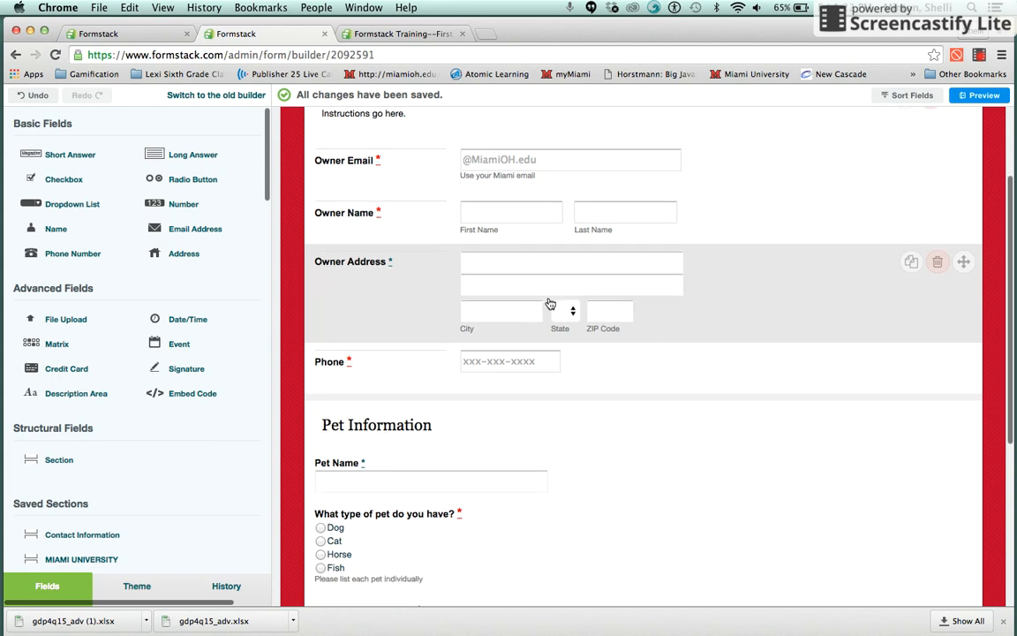